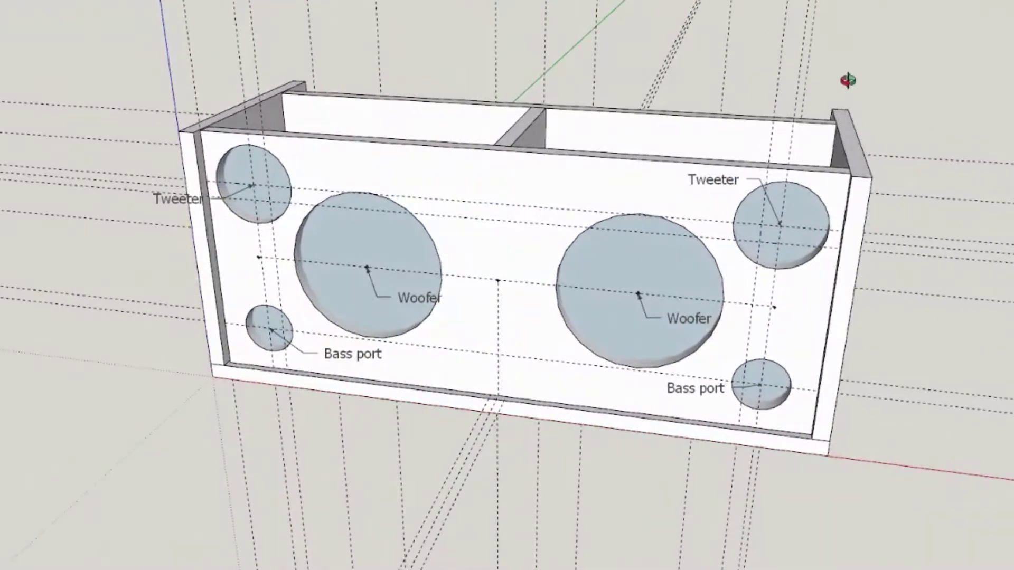
mouse_move(848, 80)
mouse_down()
mouse_move(874, 81)
mouse_move(798, 81)
mouse_up()
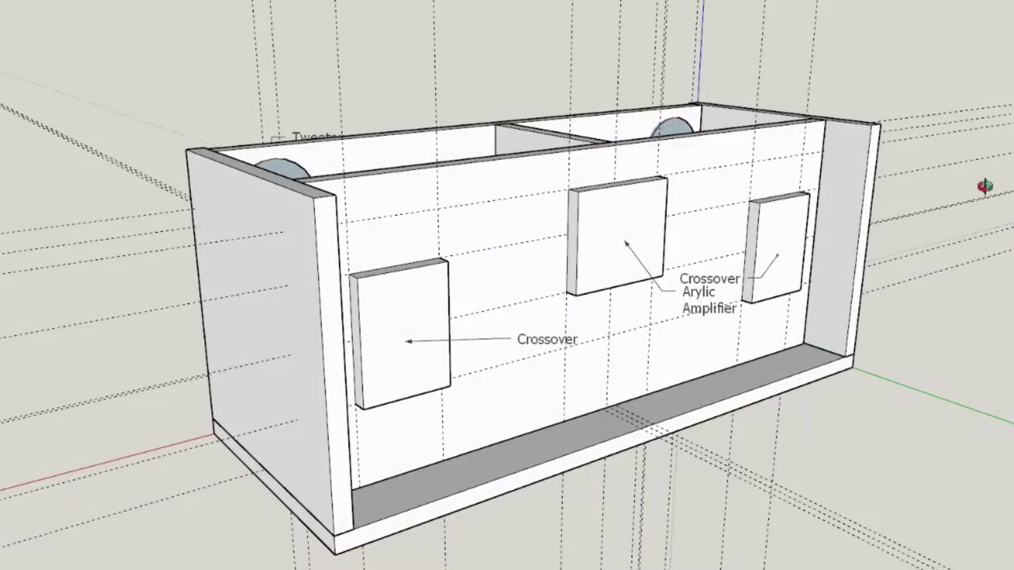
drag(985, 186, 761, 194)
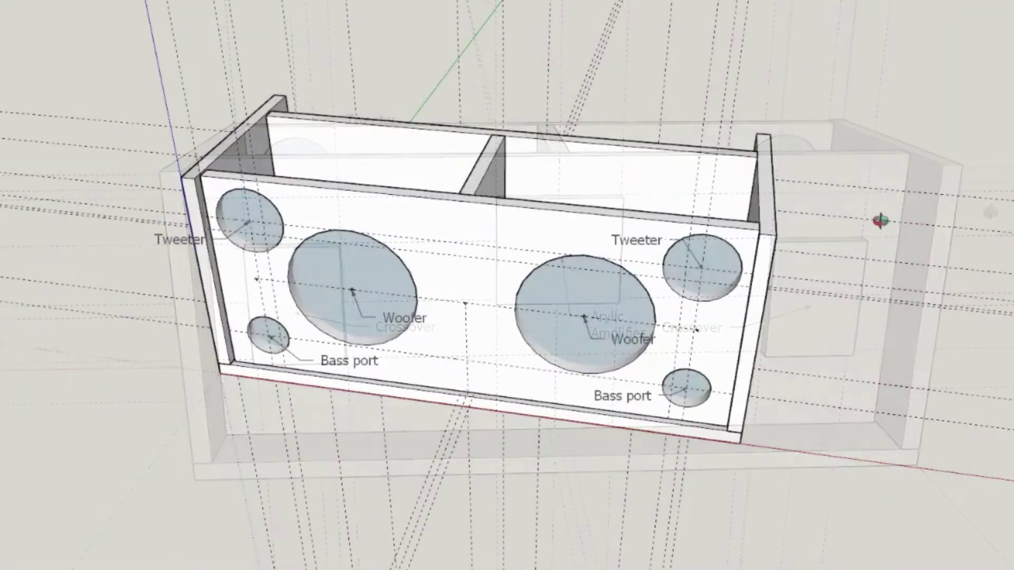
drag(878, 220, 742, 220)
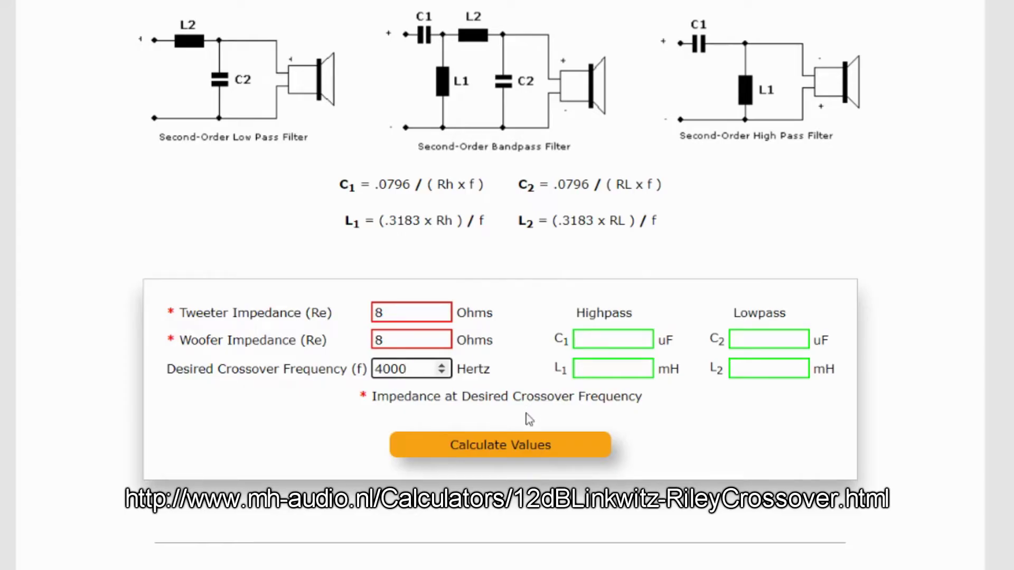
Step: Calculate the crossover for 8-ohm drivers at 4000 Hz, giving 2.49 uF and 0.64 mH
click(510, 449)
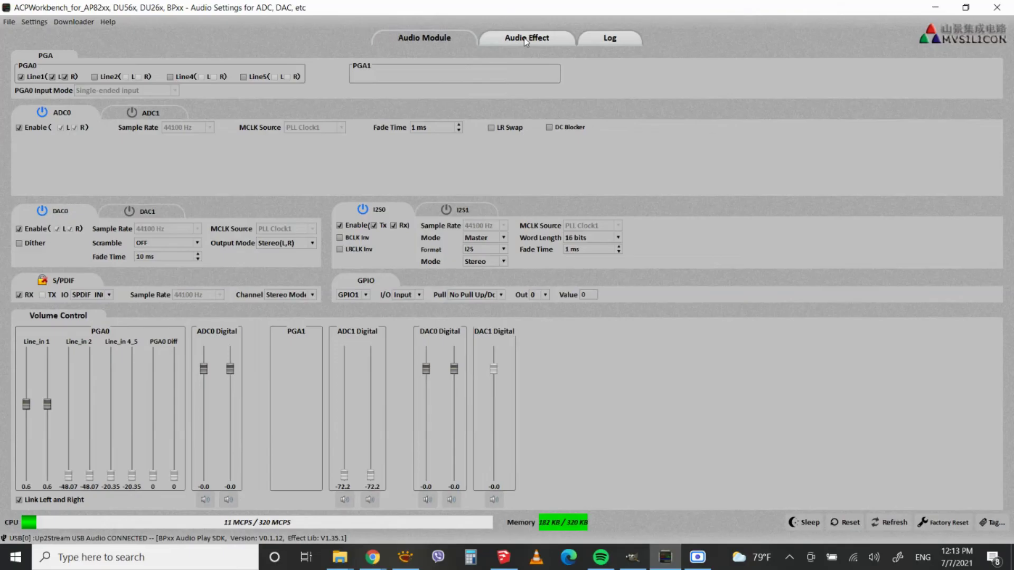
Step: On the Audio Effect page, change Main EQ filter f1's type and enter 2 for it
click(526, 42)
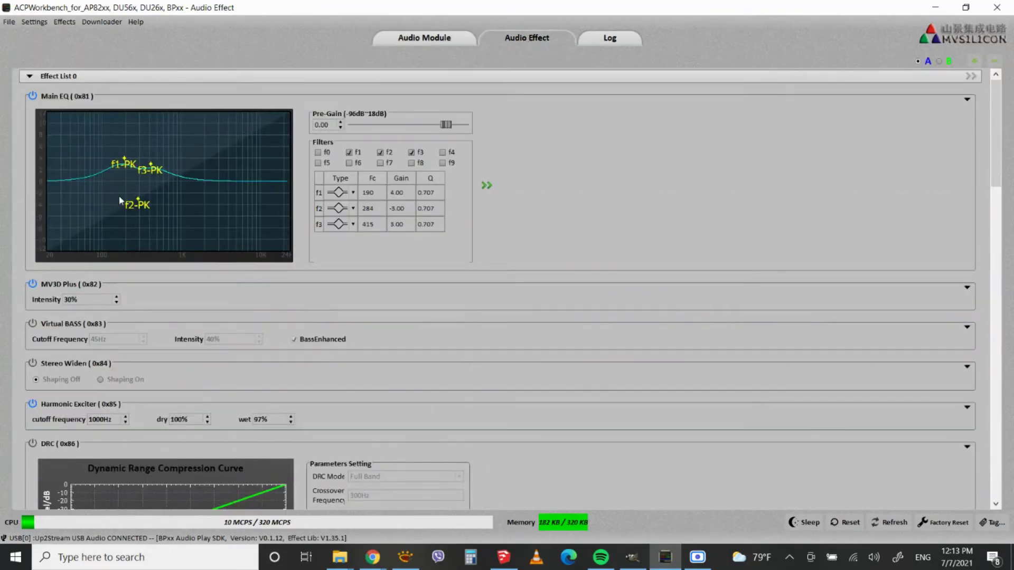
click(353, 193)
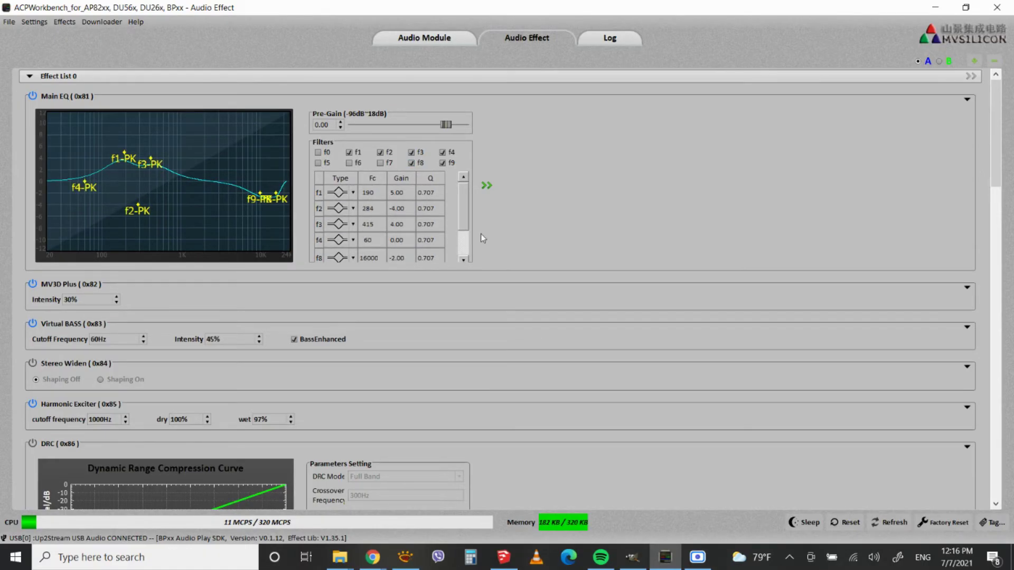
text(2)
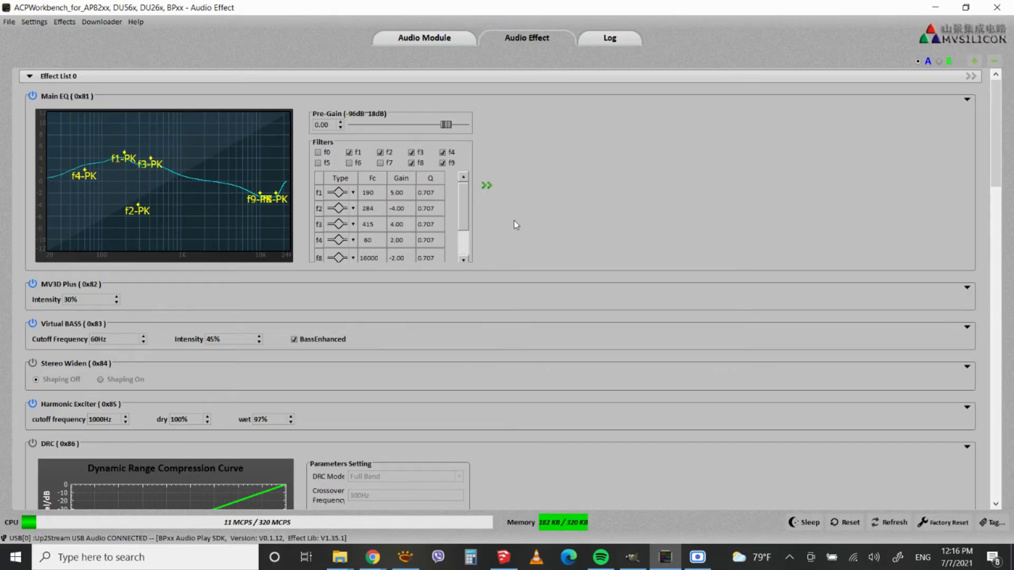
scroll(514, 221, down, 3)
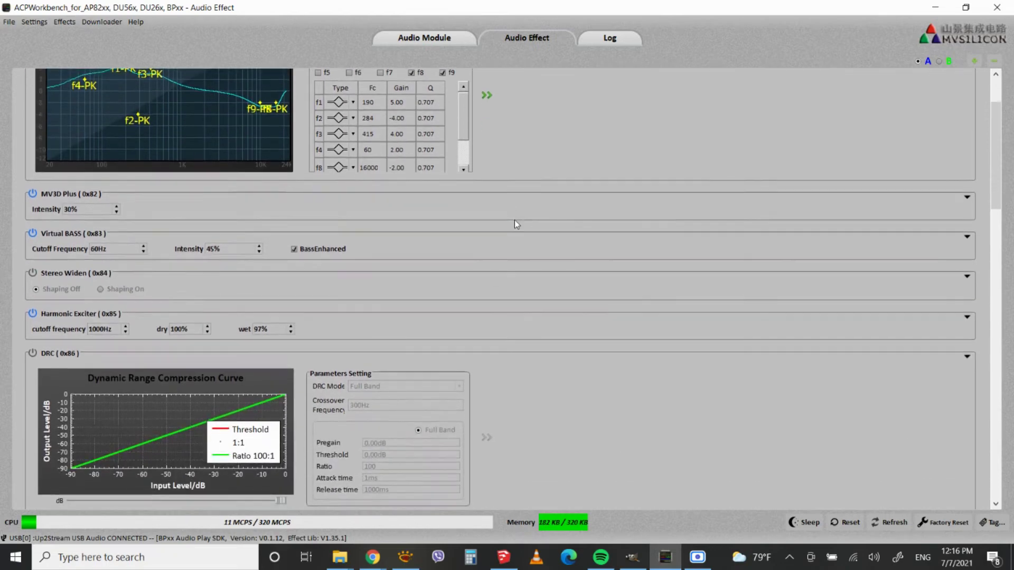
scroll(515, 220, down, 10)
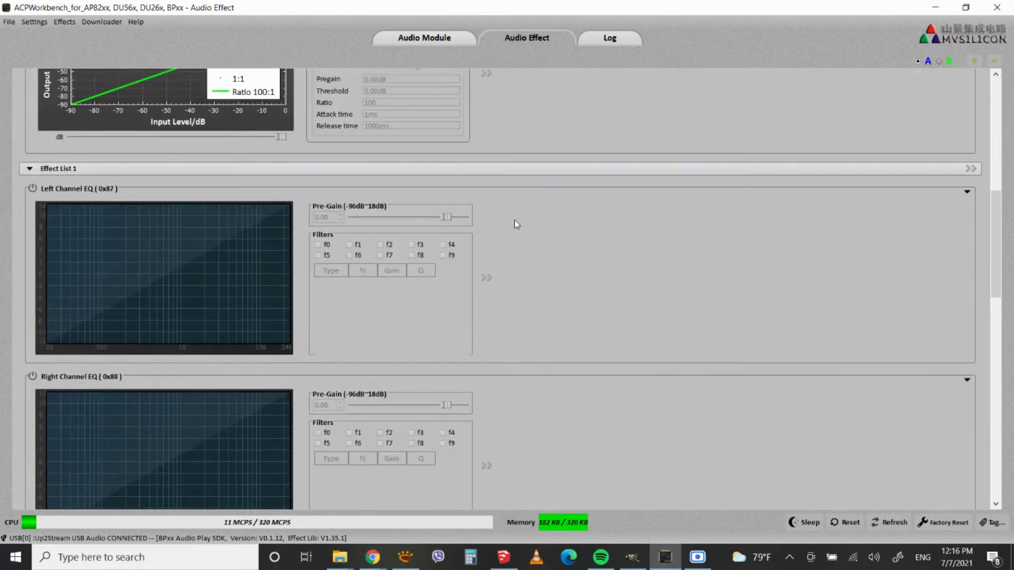